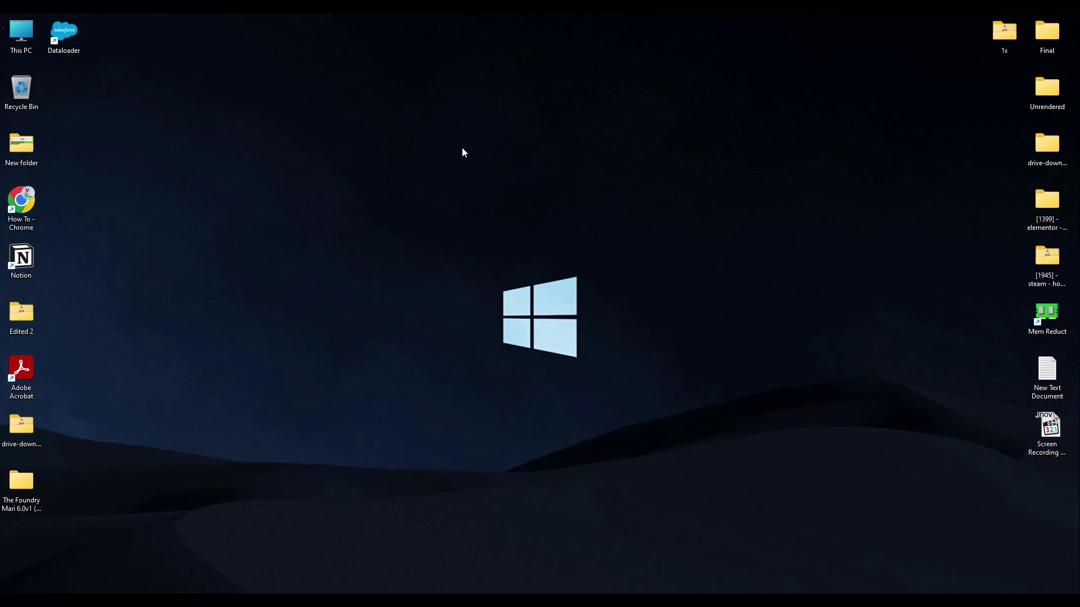
- Launch Notion from the desktop shortcut, showing The Mysterious Island page
{"action": "double_click", "coordinate": [28, 262]}
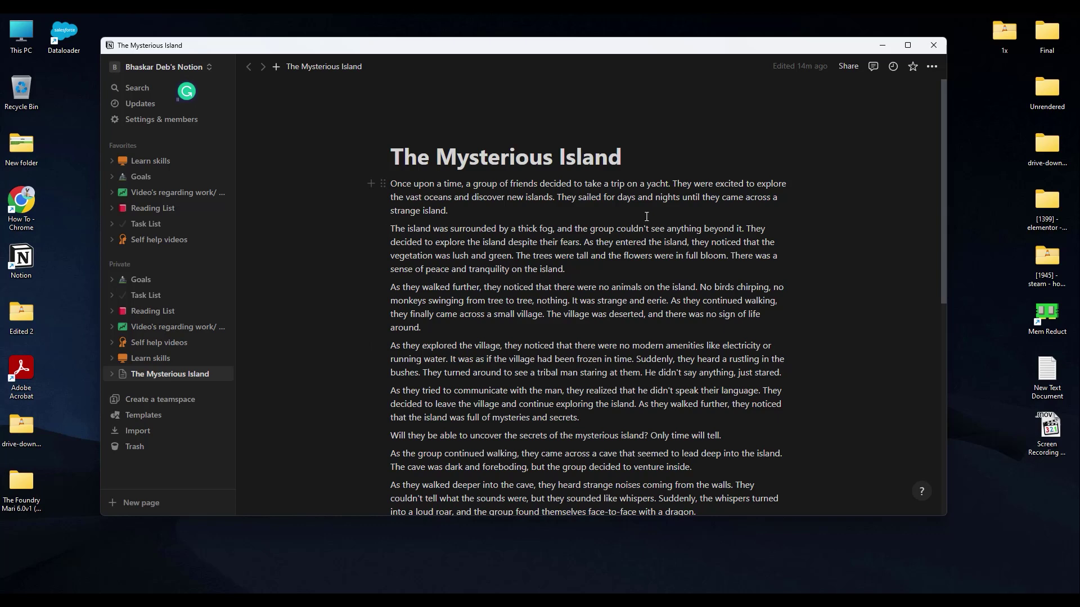
{"action": "scroll", "coordinate": [842, 228], "scroll_direction": "down", "scroll_amount": 5}
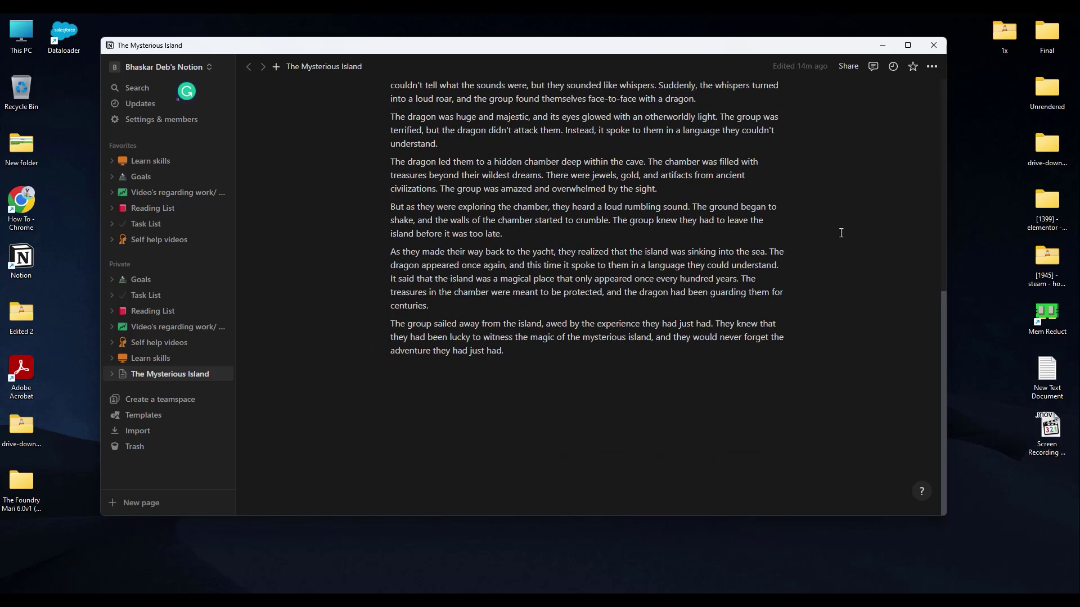
{"action": "scroll", "coordinate": [827, 270], "scroll_direction": "up", "scroll_amount": 5}
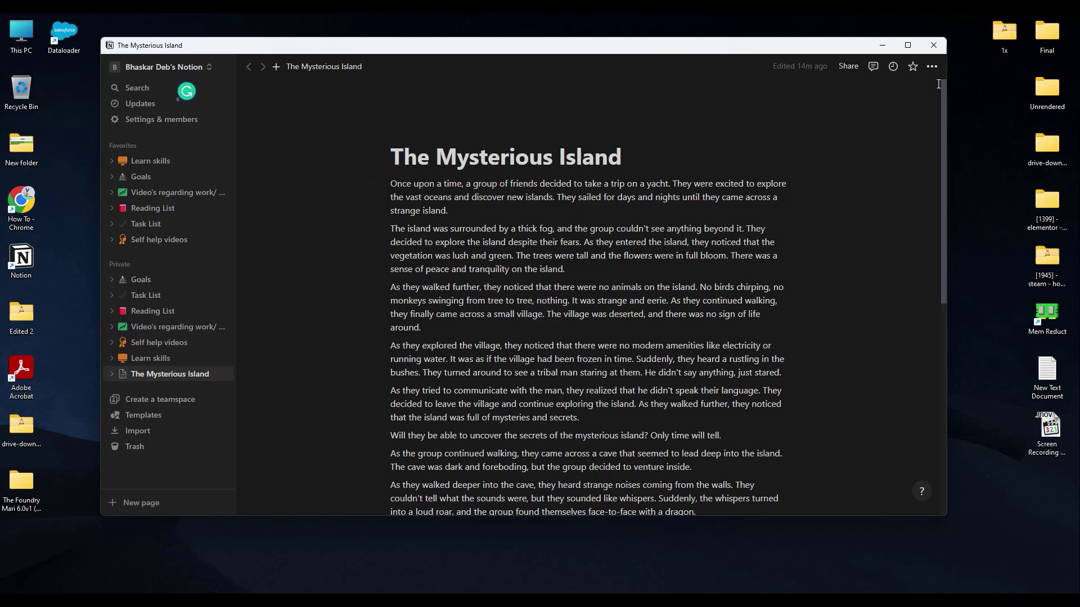
- Lock The Mysterious Island page from its ••• menu, then close the menu
{"action": "left_click", "coordinate": [932, 66]}
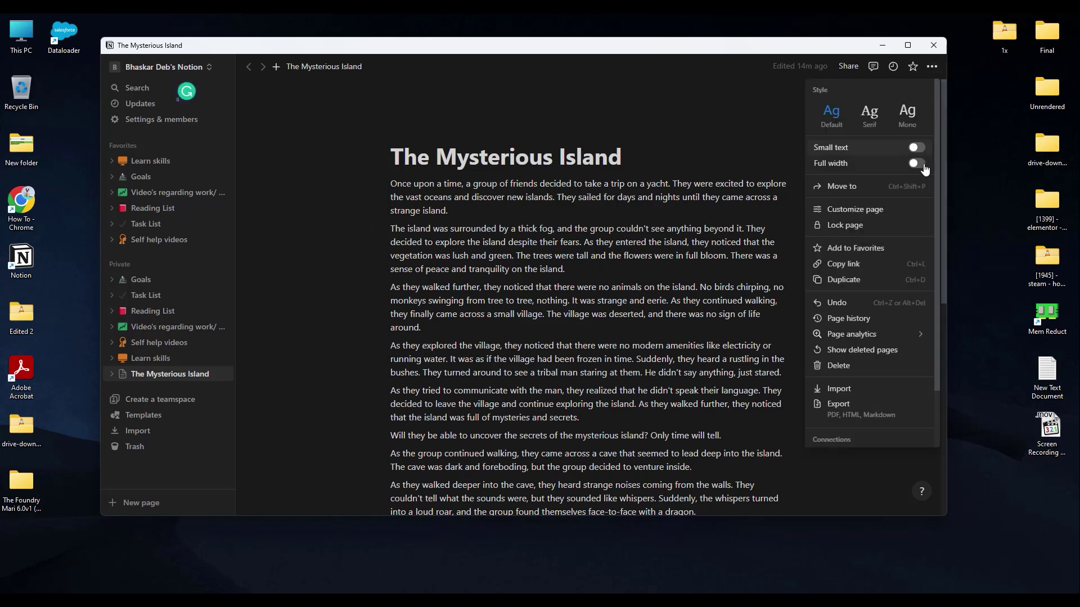
{"action": "left_click", "coordinate": [848, 225]}
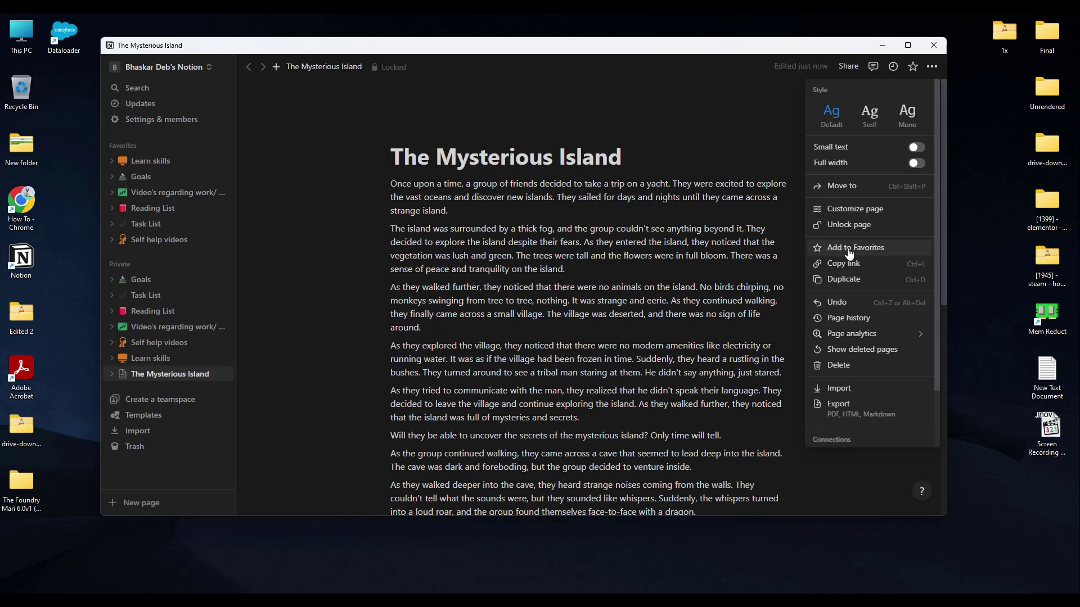
{"action": "left_click", "coordinate": [695, 175]}
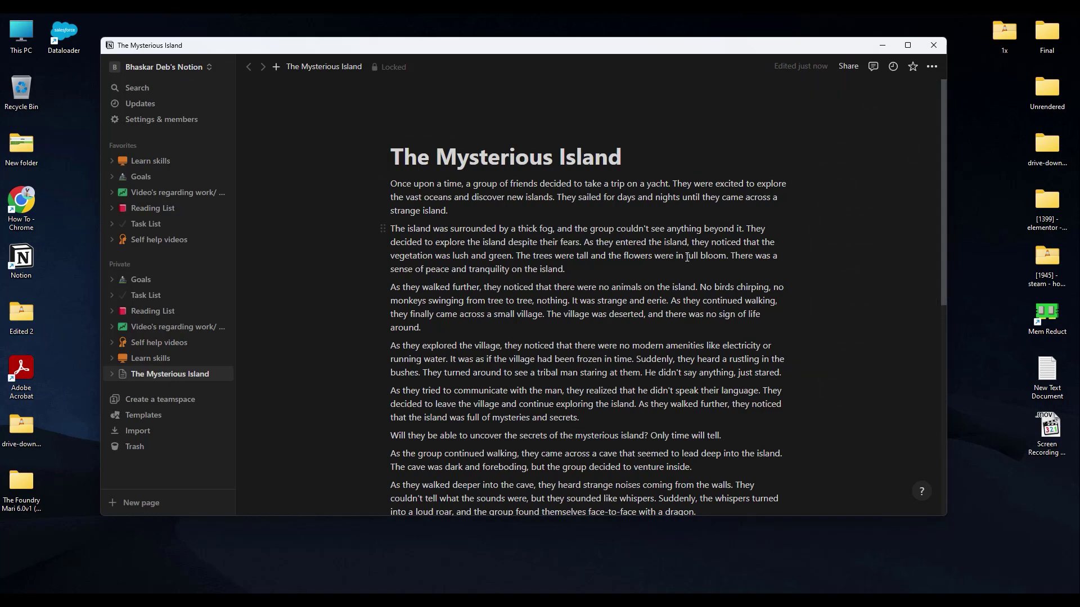
{"action": "scroll", "coordinate": [464, 361], "scroll_direction": "down", "scroll_amount": 4}
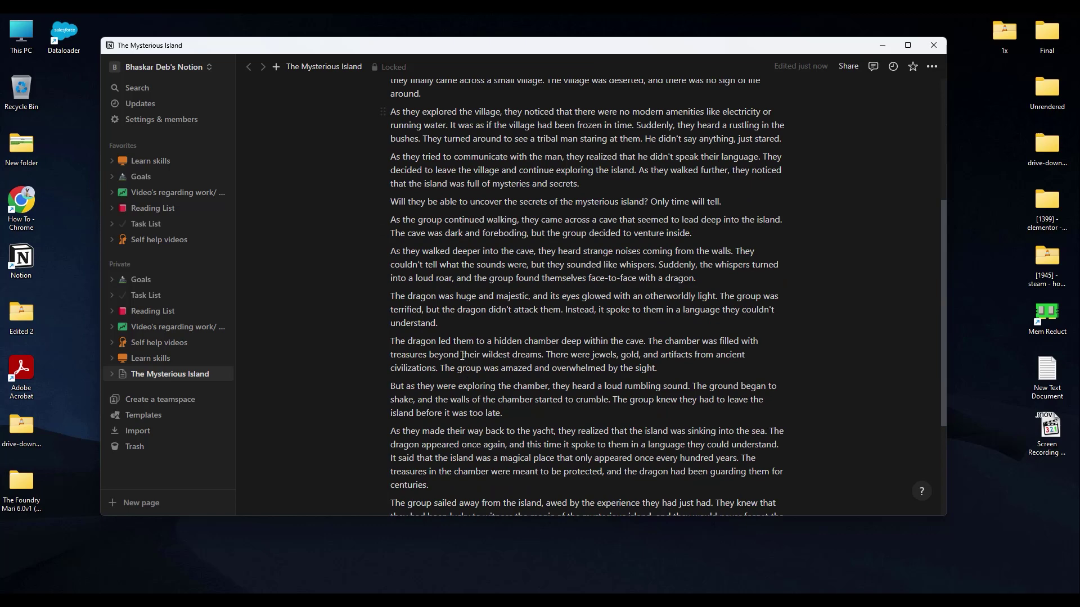
{"action": "scroll", "coordinate": [565, 281], "scroll_direction": "down", "scroll_amount": 1}
{"action": "scroll", "coordinate": [591, 358], "scroll_direction": "up", "scroll_amount": 5}
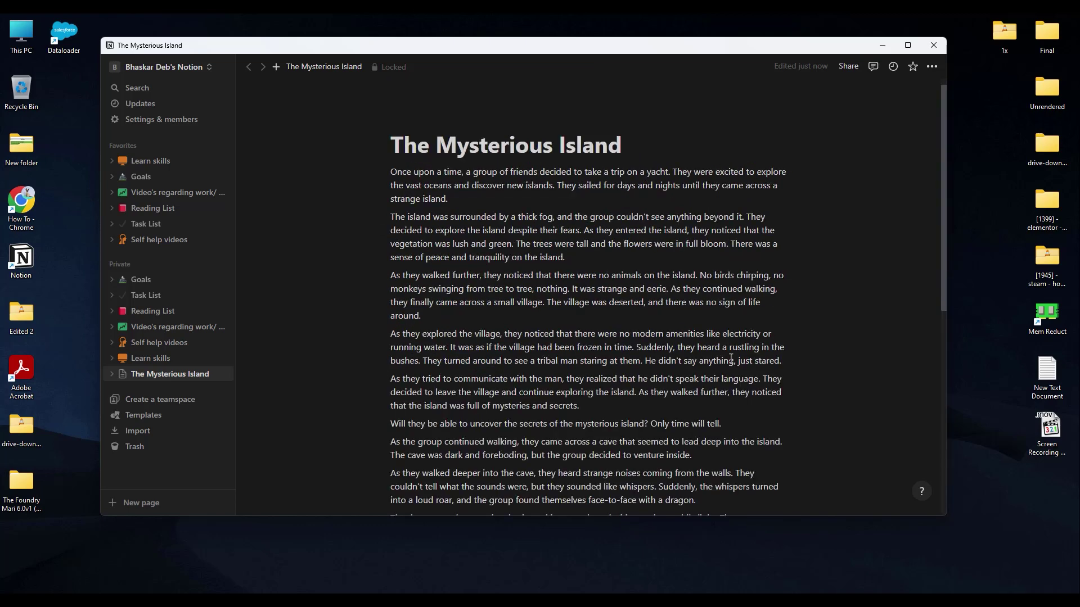
- Unlock the page via its Locked header label and clear the text selection
{"action": "left_click", "coordinate": [395, 72]}
{"action": "scroll", "coordinate": [421, 65], "scroll_direction": "down", "scroll_amount": 3}
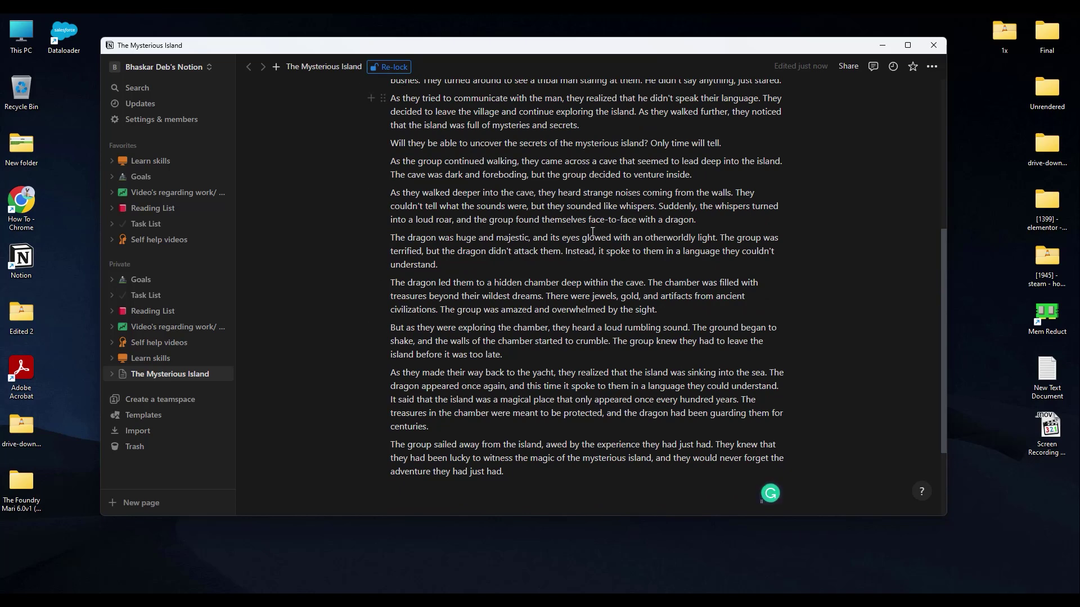
{"action": "scroll", "coordinate": [735, 342], "scroll_direction": "down", "scroll_amount": 1}
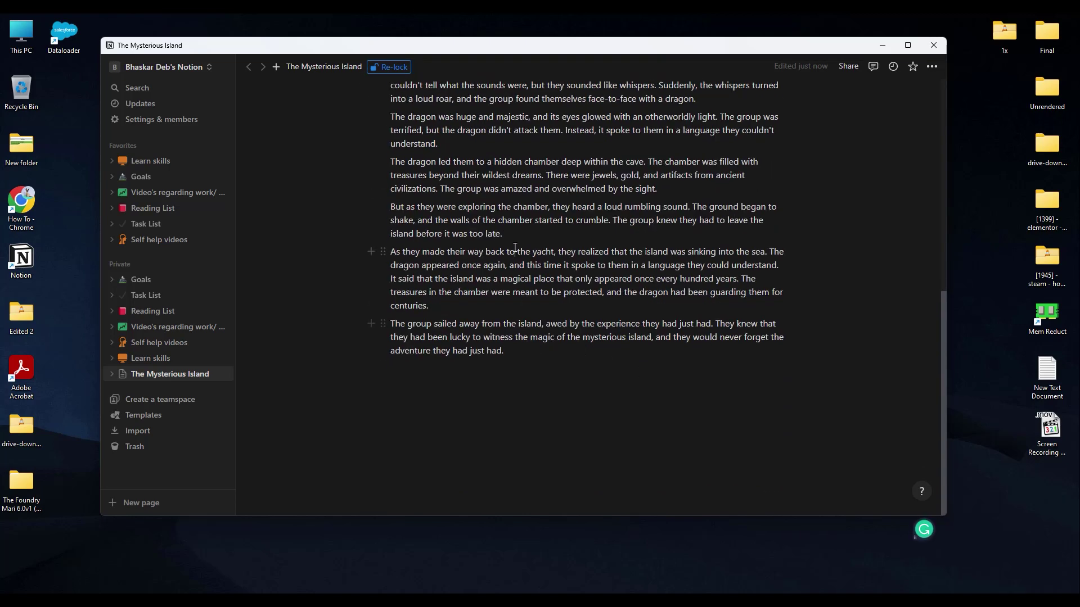
{"action": "left_click_drag", "start_coordinate": [517, 252], "coordinate": [608, 292]}
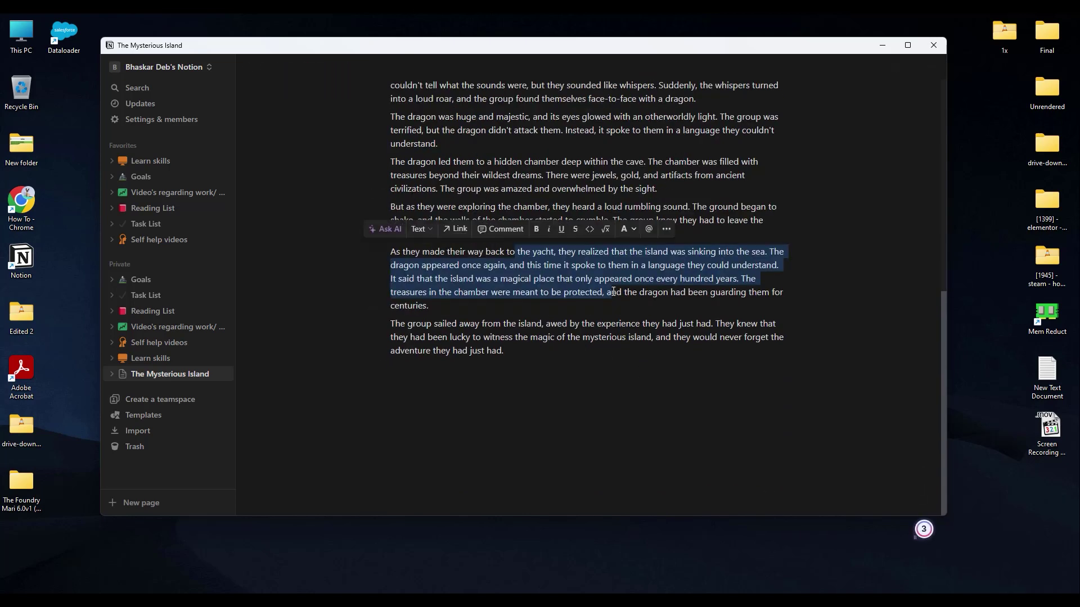
{"action": "left_click", "coordinate": [843, 234]}
{"action": "scroll", "coordinate": [841, 234], "scroll_direction": "up", "scroll_amount": 4}
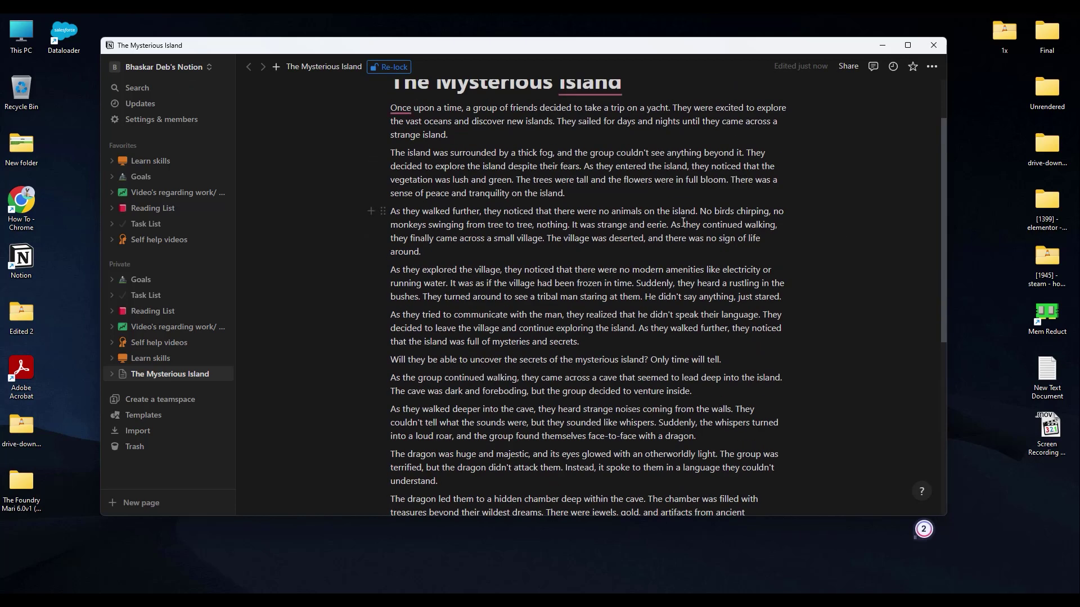
{"action": "scroll", "coordinate": [682, 223], "scroll_direction": "up", "scroll_amount": 1}
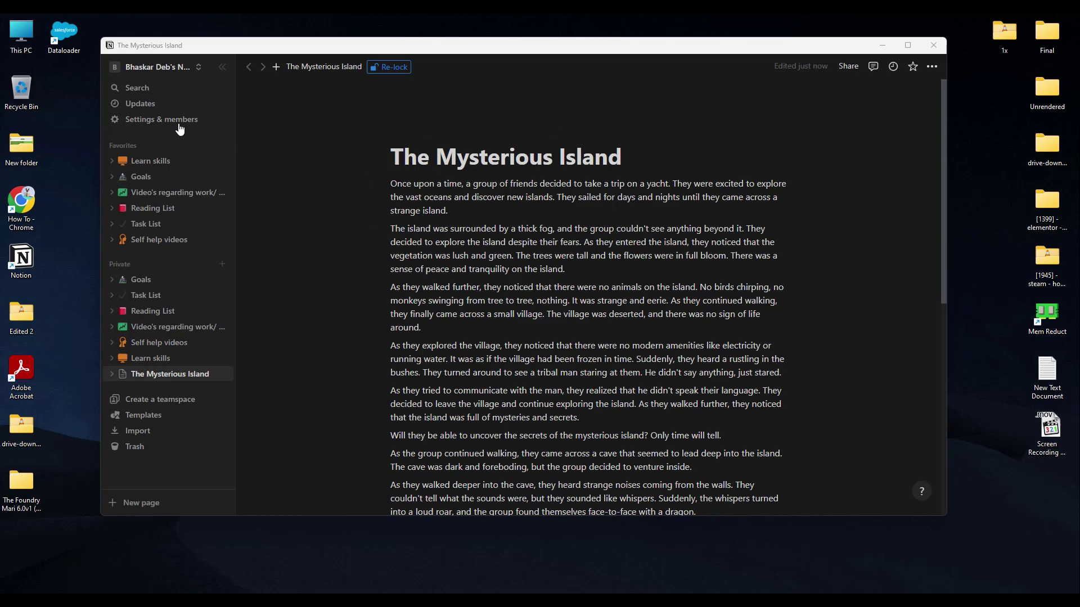
- Go from Settings & members to the My account section
{"action": "left_click", "coordinate": [139, 126]}
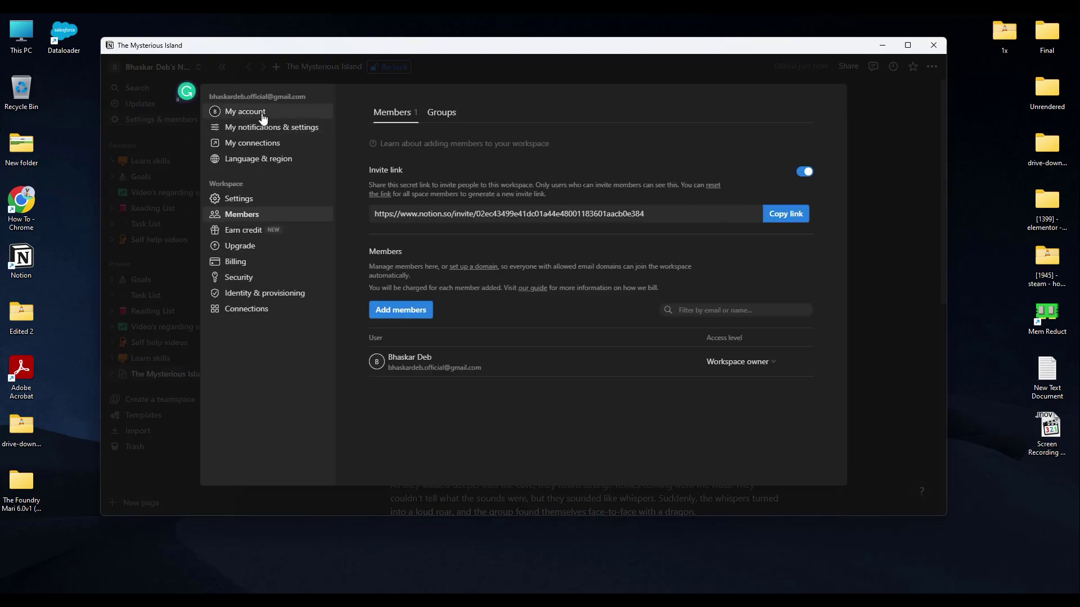
{"action": "left_click", "coordinate": [263, 116]}
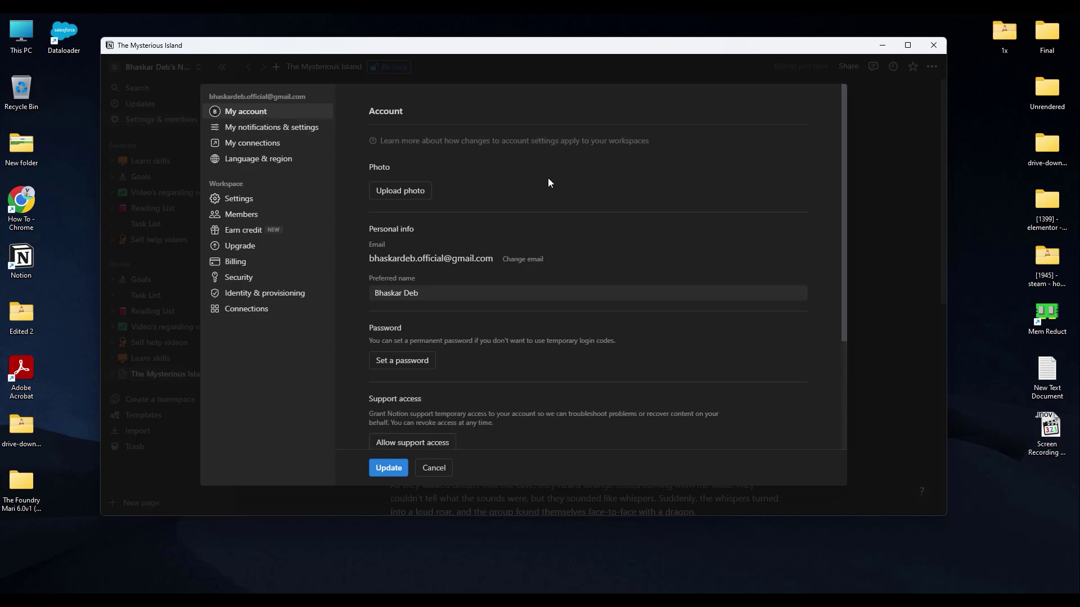
{"action": "scroll", "coordinate": [583, 215], "scroll_direction": "down", "scroll_amount": 1}
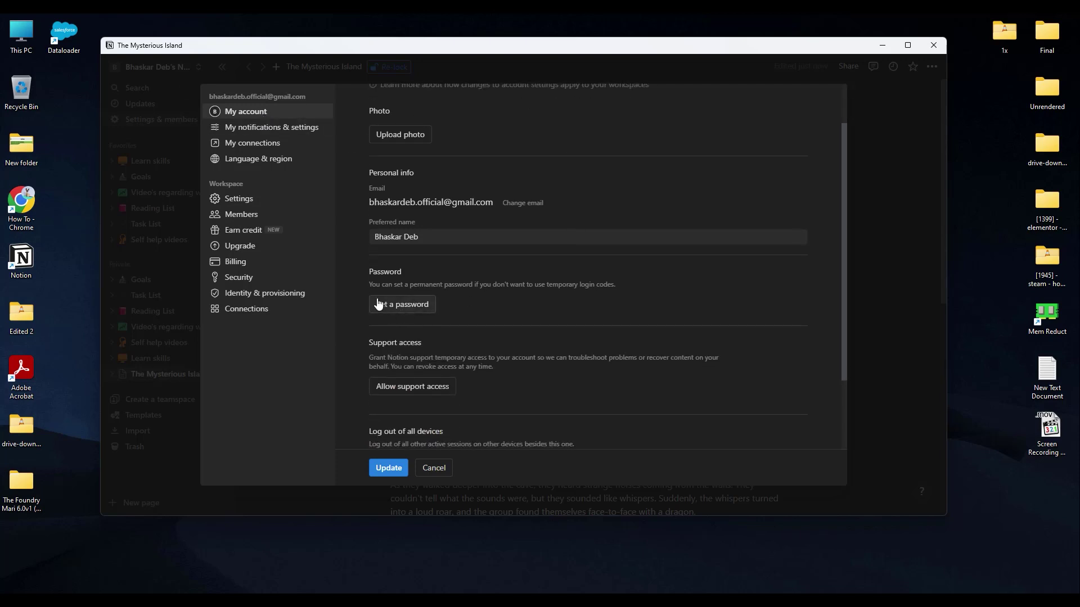
- Enter and confirm a first account password, which Notion rejects as too weak
{"action": "left_click", "coordinate": [408, 309]}
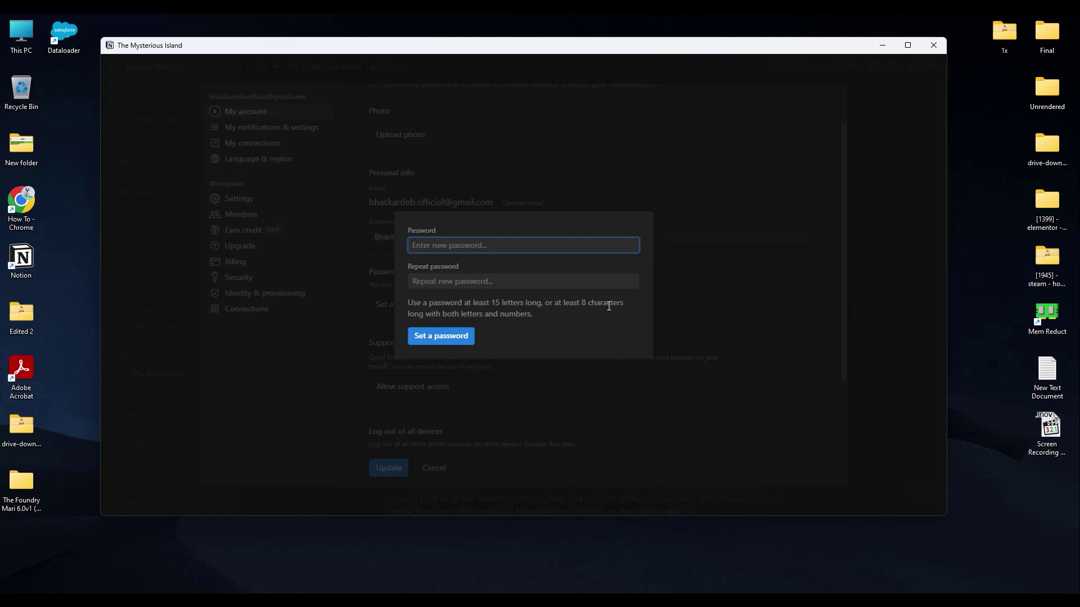
{"action": "type", "text": "a"}
{"action": "left_click", "coordinate": [548, 278]}
{"action": "type", "text": "abc"}
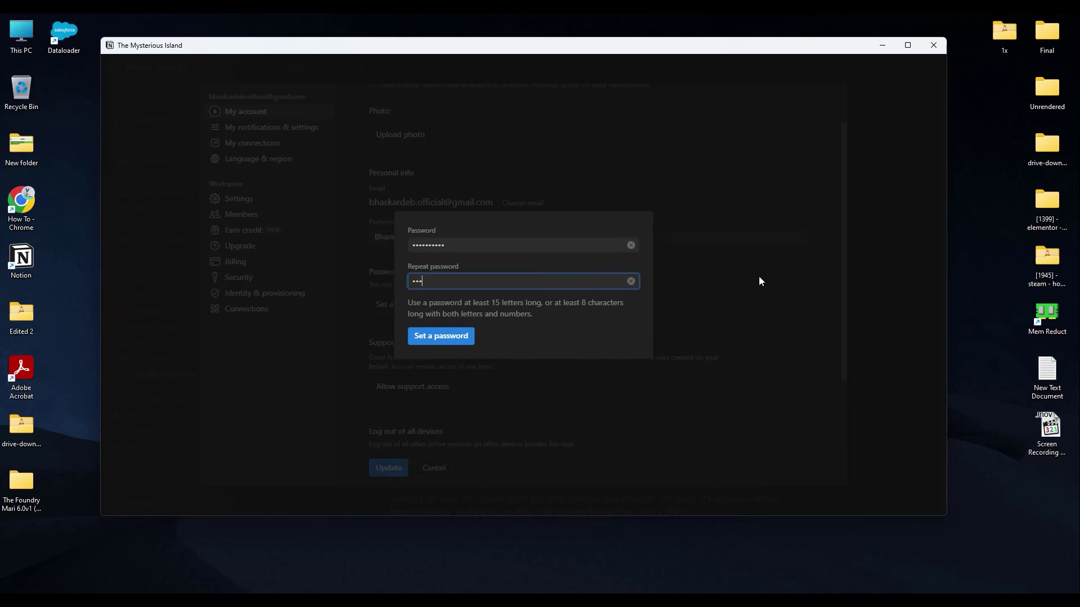
{"action": "type", "text": "abc"}
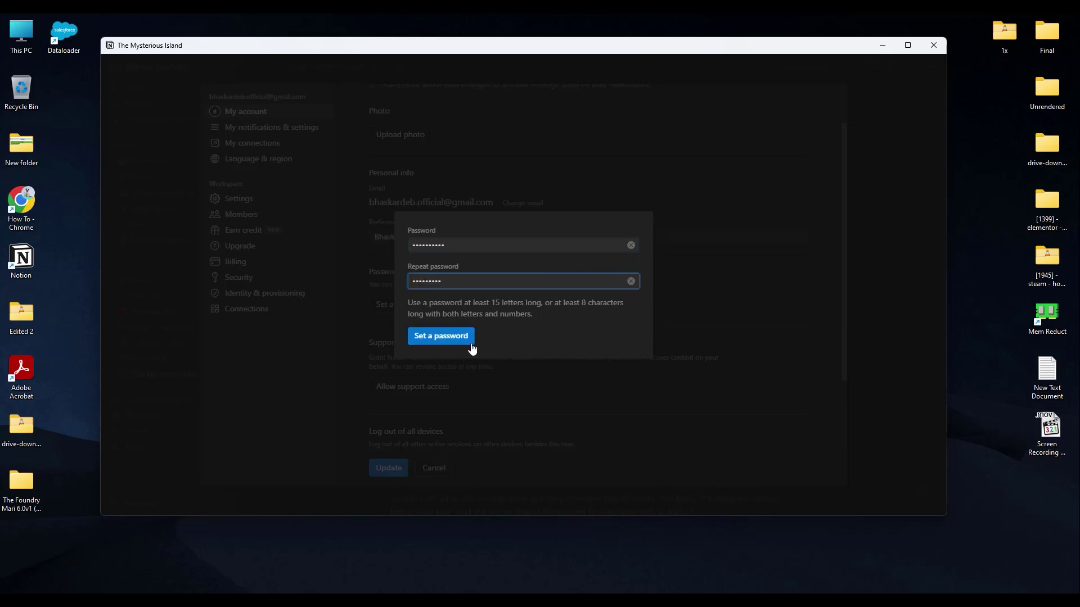
{"action": "left_click", "coordinate": [449, 342]}
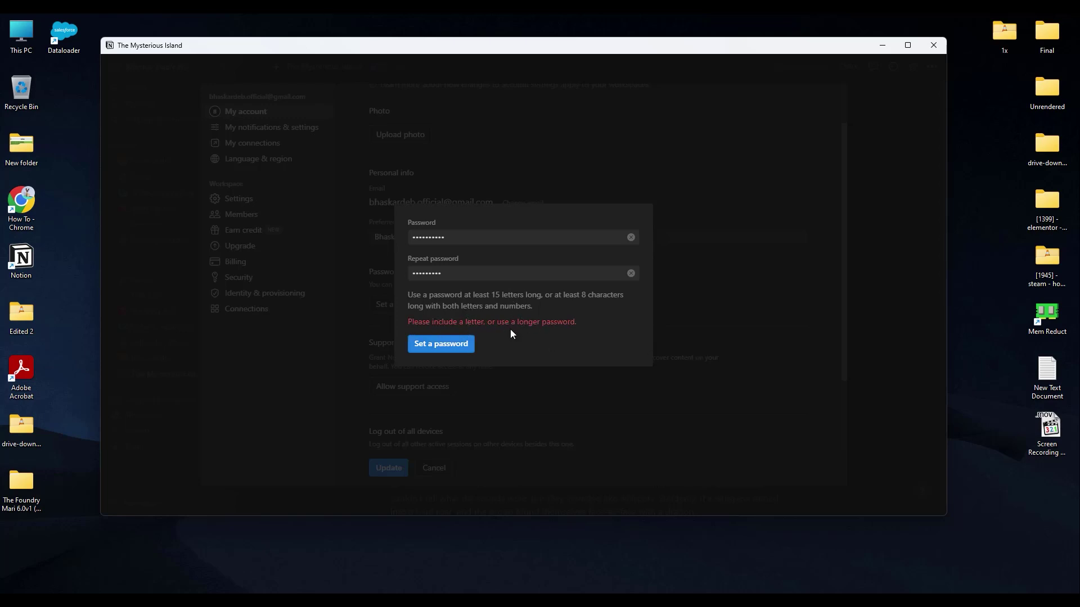
- Replace both password fields with a longer password, submit it, and acknowledge the confirmation
{"action": "left_click", "coordinate": [631, 273]}
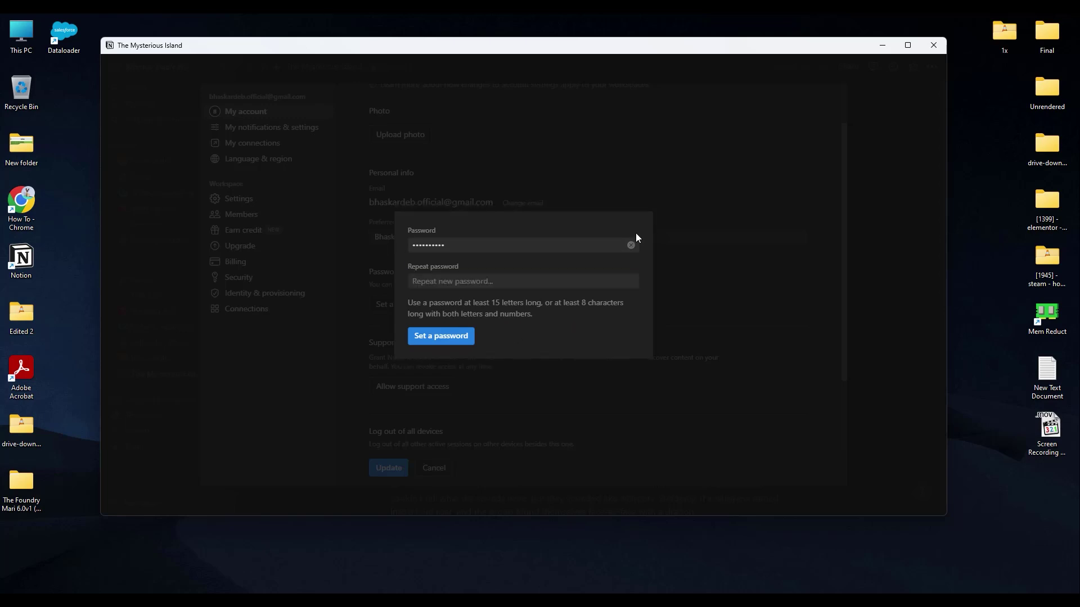
{"action": "left_click", "coordinate": [630, 245]}
{"action": "left_click", "coordinate": [545, 244]}
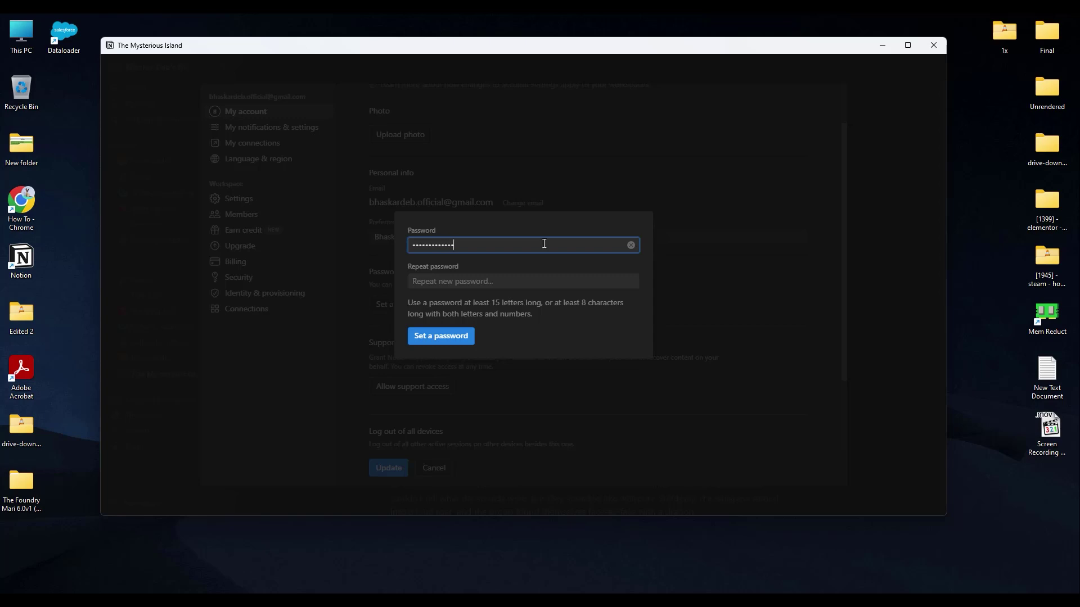
{"action": "left_click", "coordinate": [543, 280]}
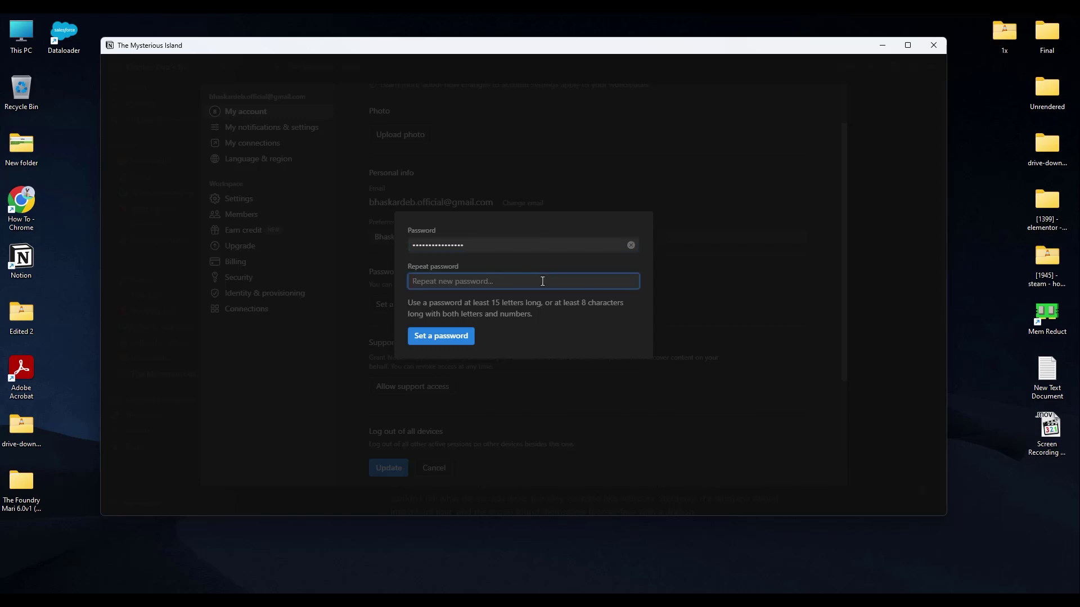
{"action": "type", "text": "aaaa"}
{"action": "type", "text": "aaa"}
{"action": "left_click", "coordinate": [444, 337]}
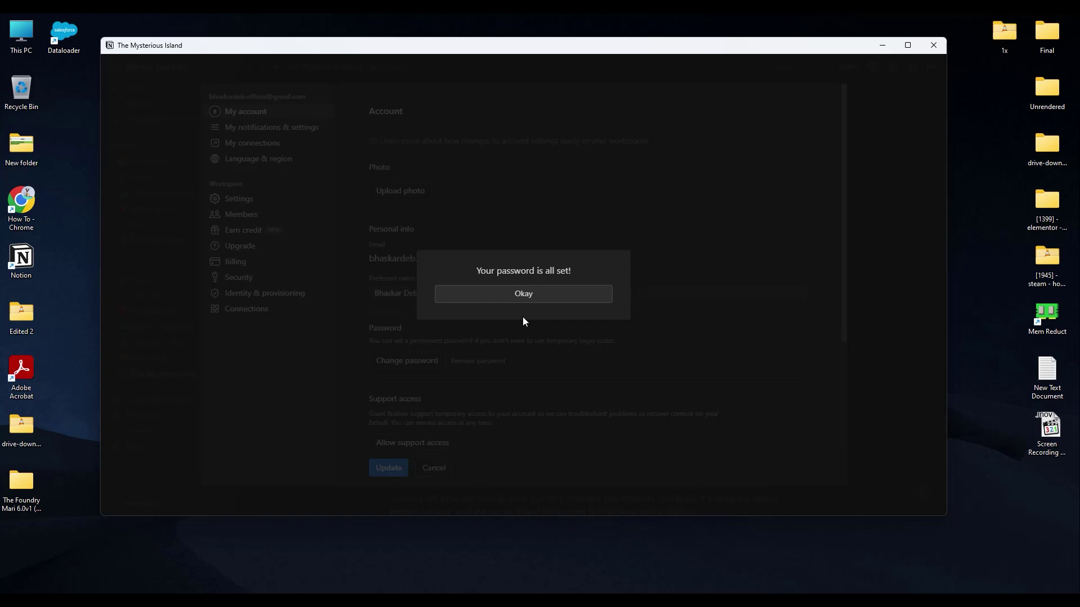
{"action": "left_click", "coordinate": [482, 297]}
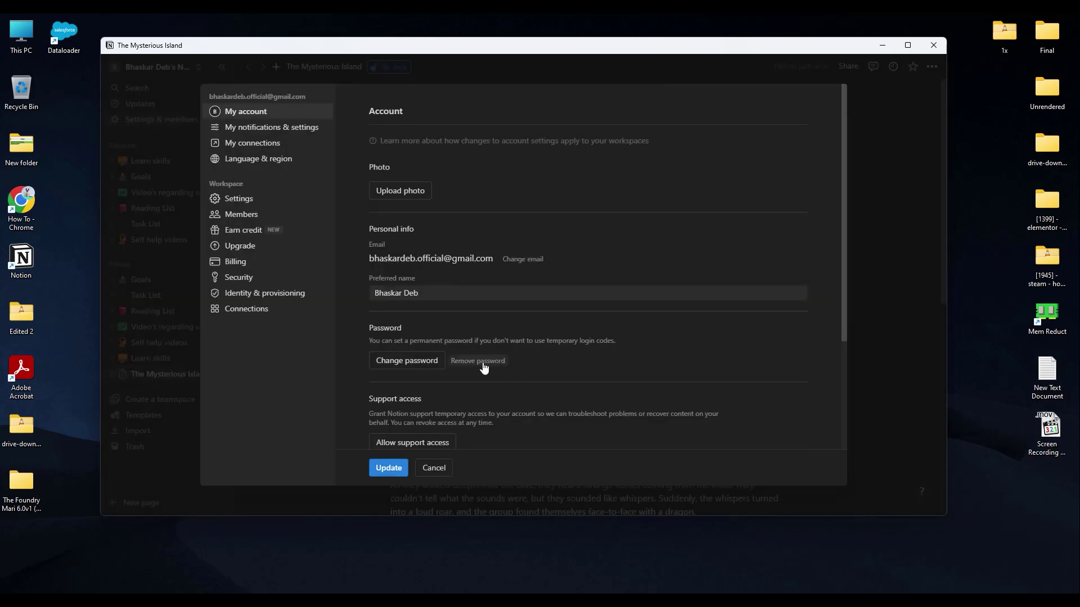
{"action": "scroll", "coordinate": [707, 320], "scroll_direction": "down", "scroll_amount": 1}
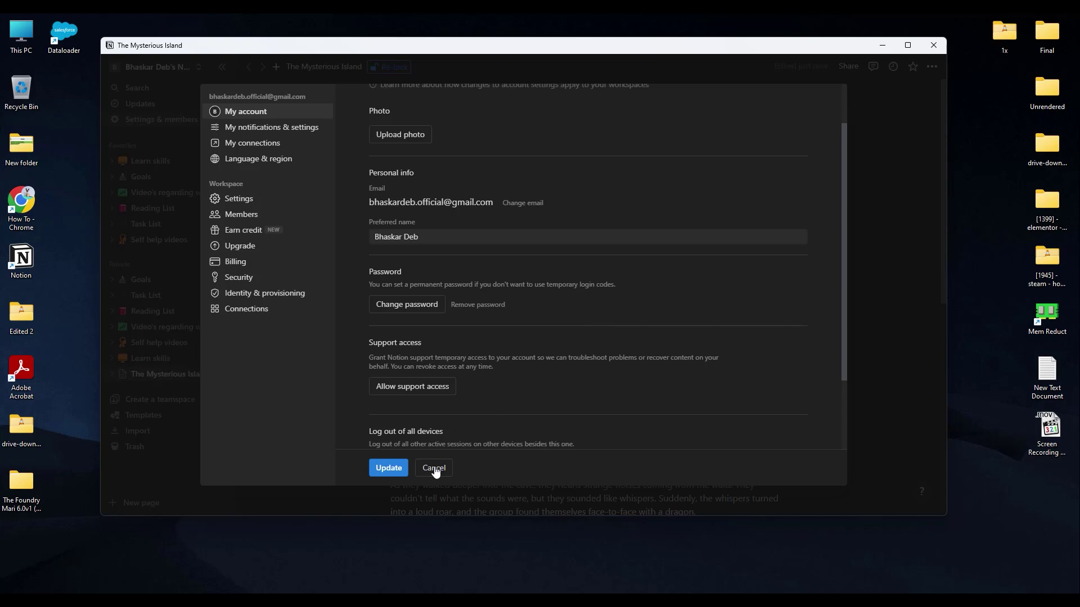
- Cancel out of the Settings modal to return to the Goals board
{"action": "left_click", "coordinate": [387, 468]}
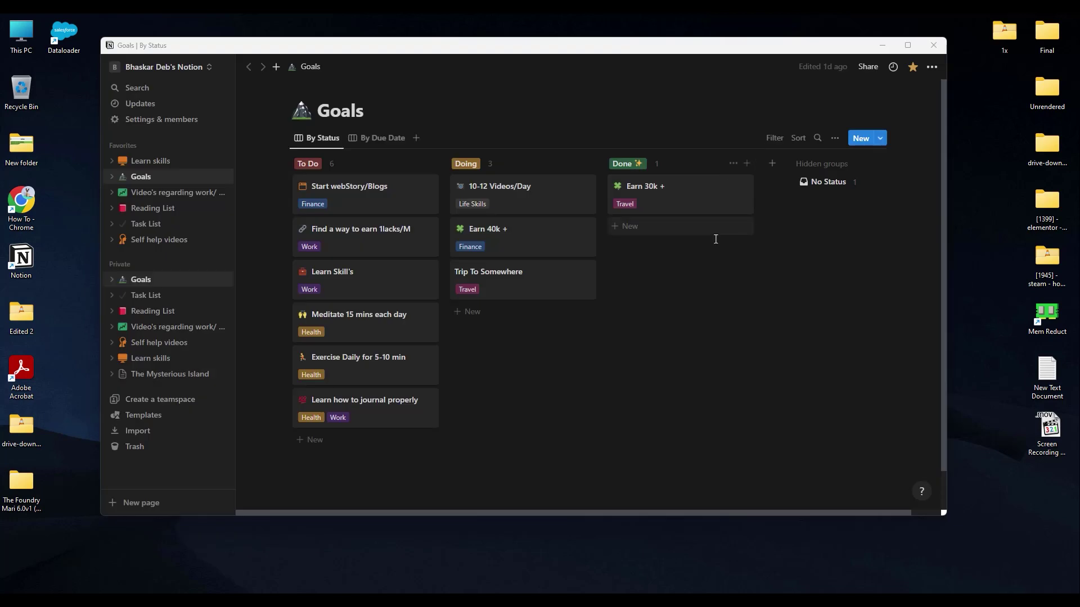